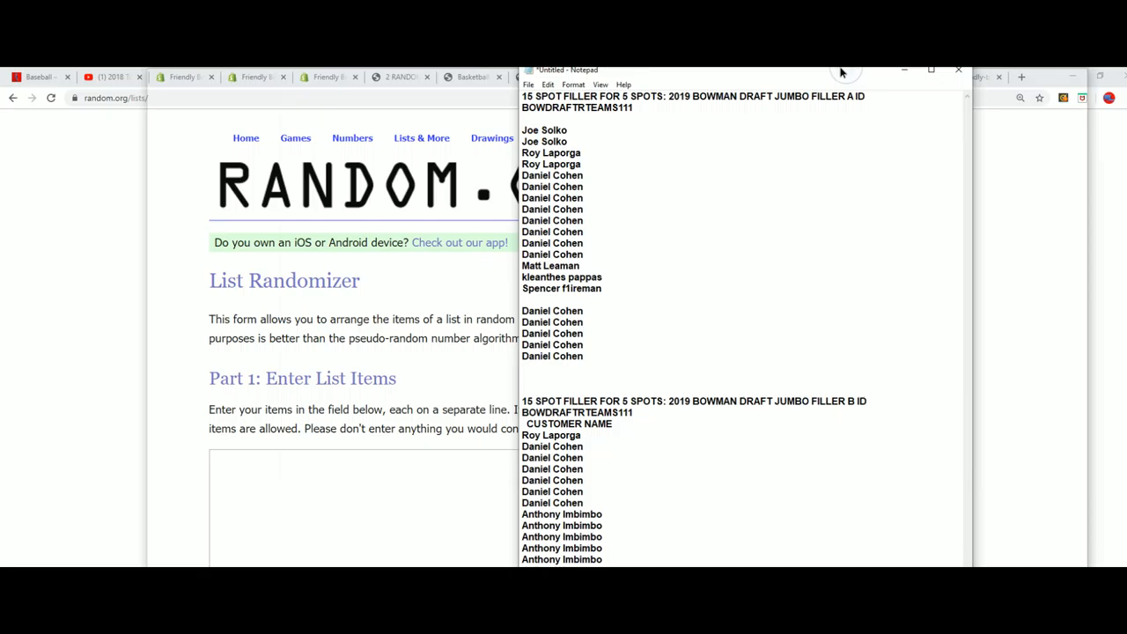
# - Delete the CUSTOMER NAME heading line above the Filler B list in Notepad
pyautogui.moveTo(827, 106); pyautogui.dragTo(799, 110)
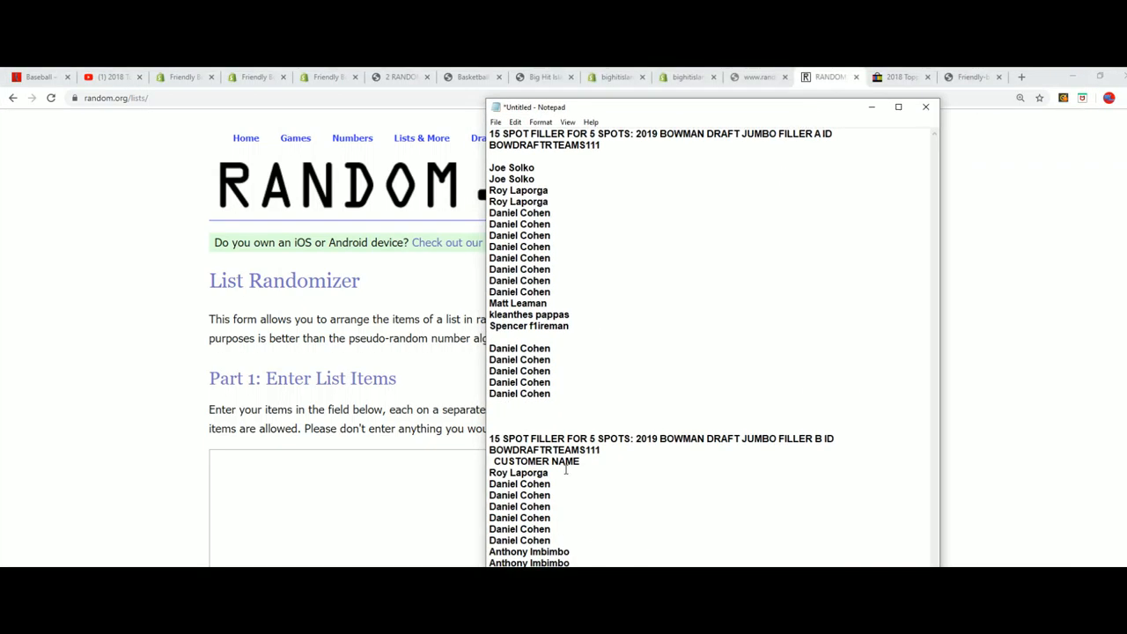
pyautogui.moveTo(579, 462); pyautogui.dragTo(493, 462)
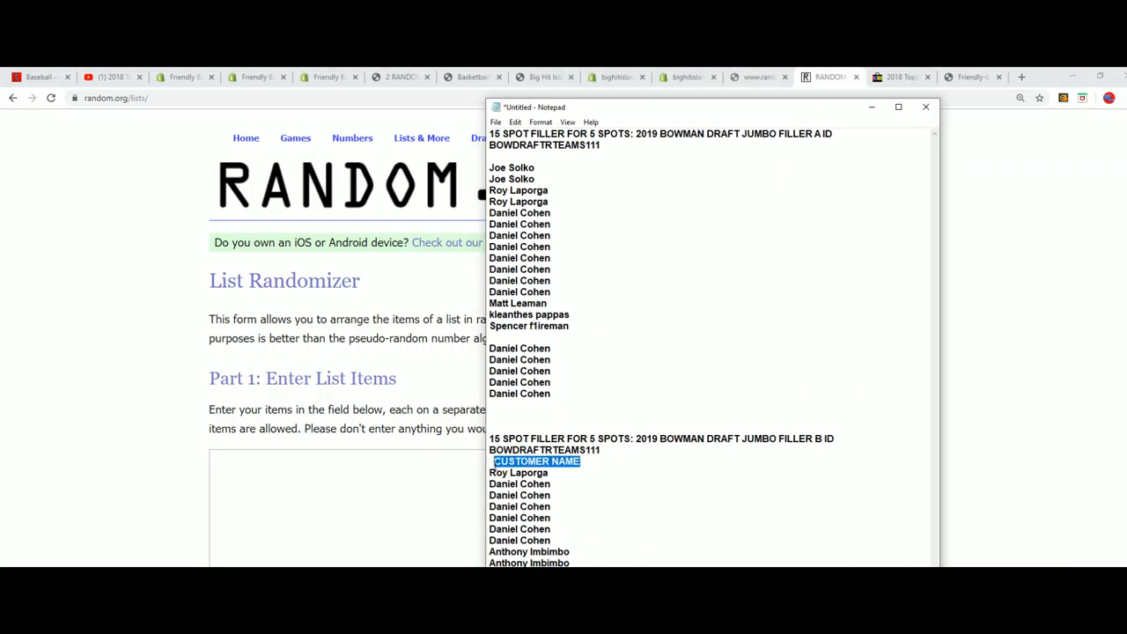
pyautogui.press('Delete')
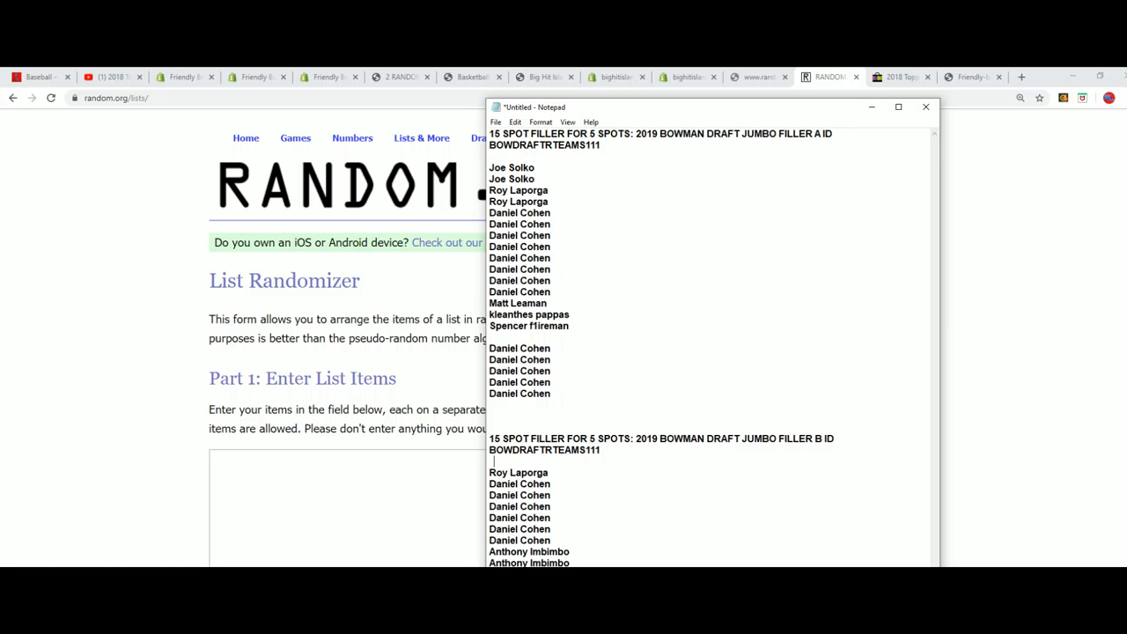
# - Copy all the Filler B names and return to the randomizer page
pyautogui.moveTo(563, 562); pyautogui.dragTo(489, 472)
pyautogui.rightClick(493, 495)
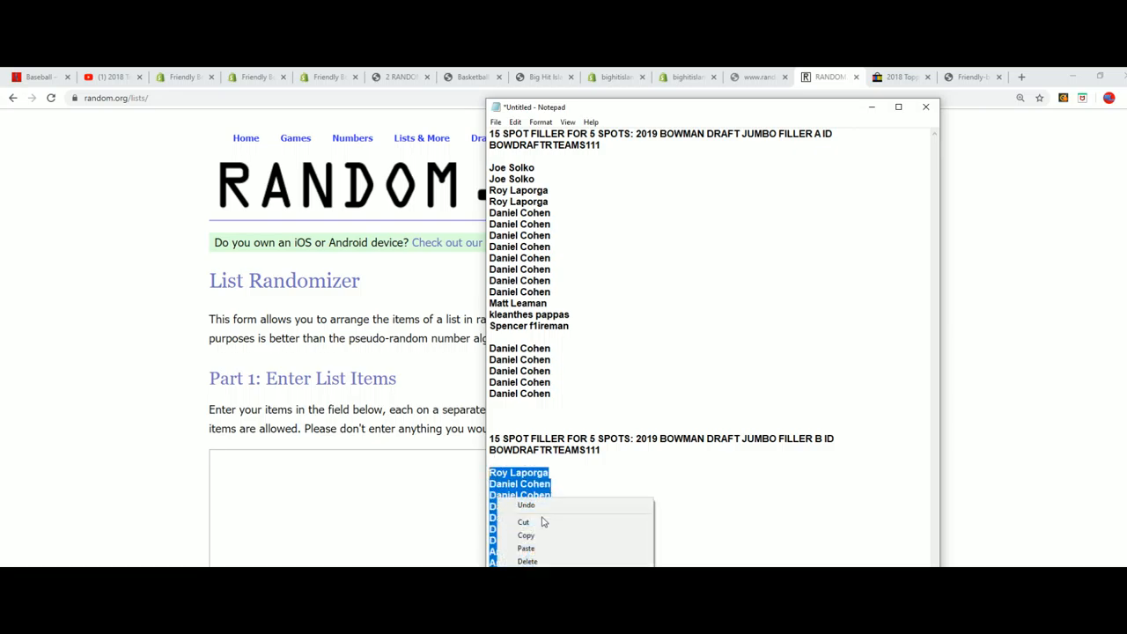
pyautogui.click(526, 536)
pyautogui.click(299, 493)
# - Paste the 15 Filler B names into the list field and randomize them
pyautogui.rightClick(233, 462)
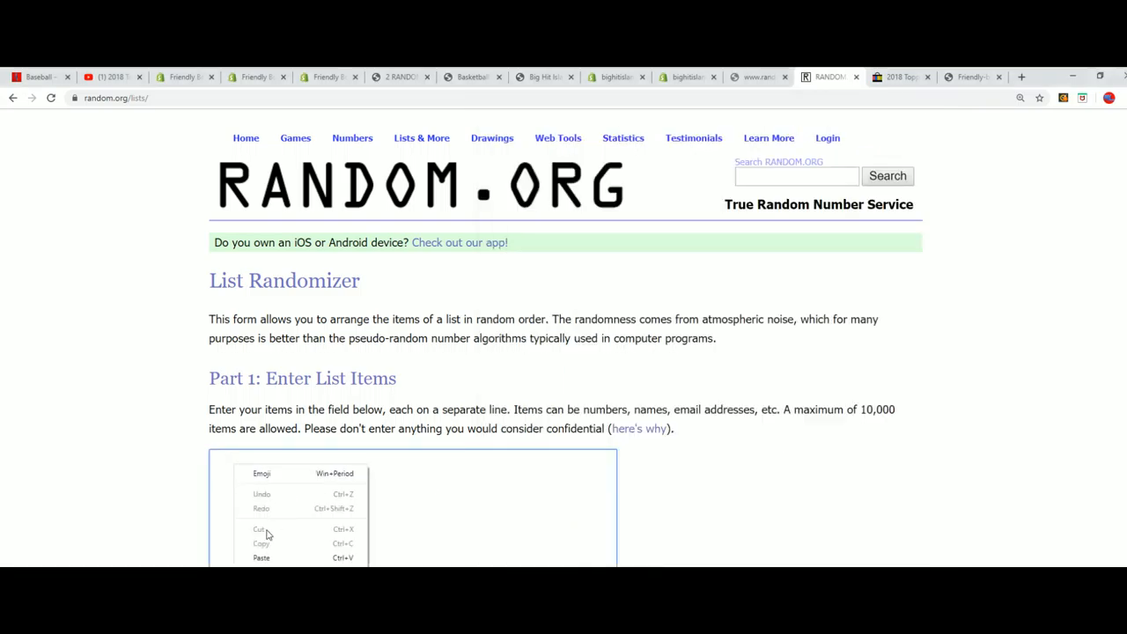
pyautogui.click(261, 558)
pyautogui.scroll(-3, 414, 396)
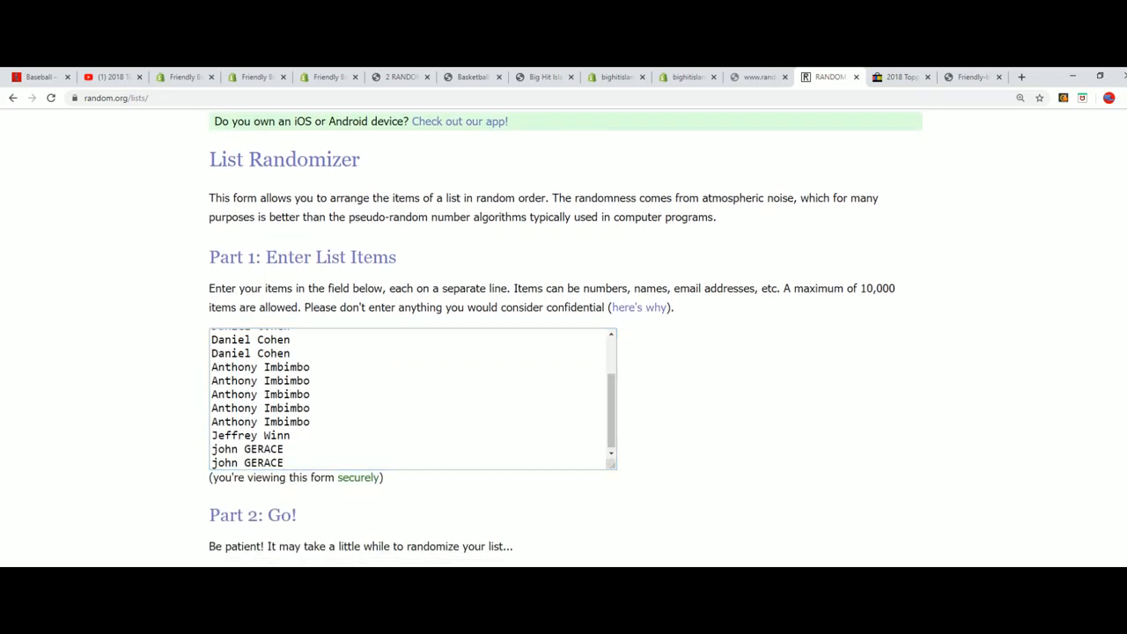
pyautogui.click(50, 98)
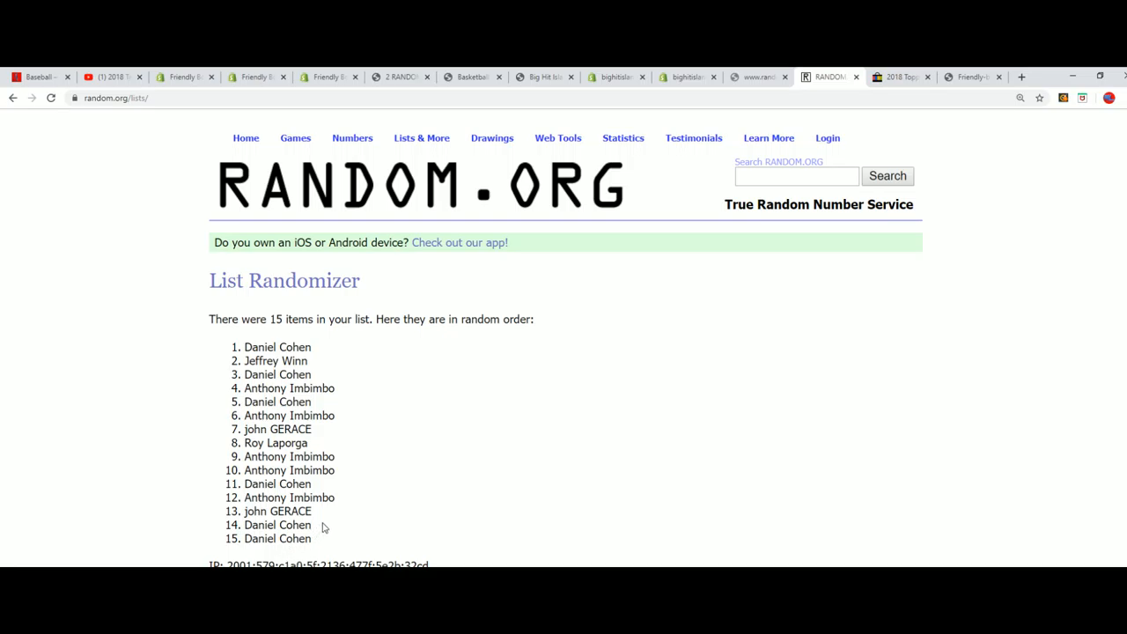
pyautogui.scroll(-2, 322, 526)
# - Re-randomize the Filler B list four more times and highlight the top five results
pyautogui.click(50, 97)
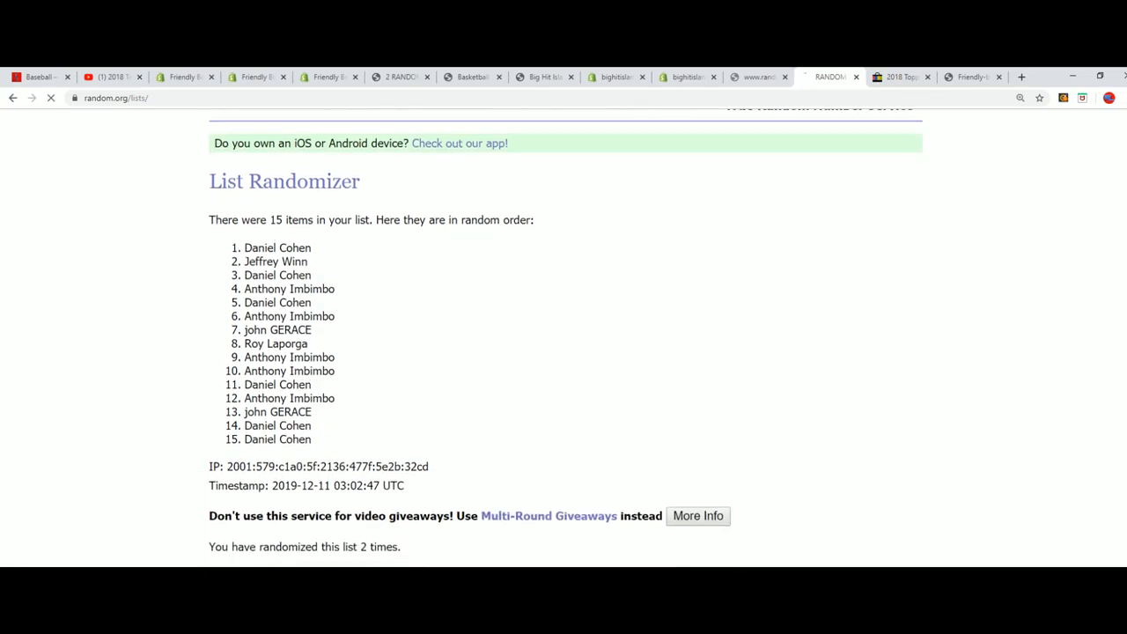
pyautogui.click(50, 98)
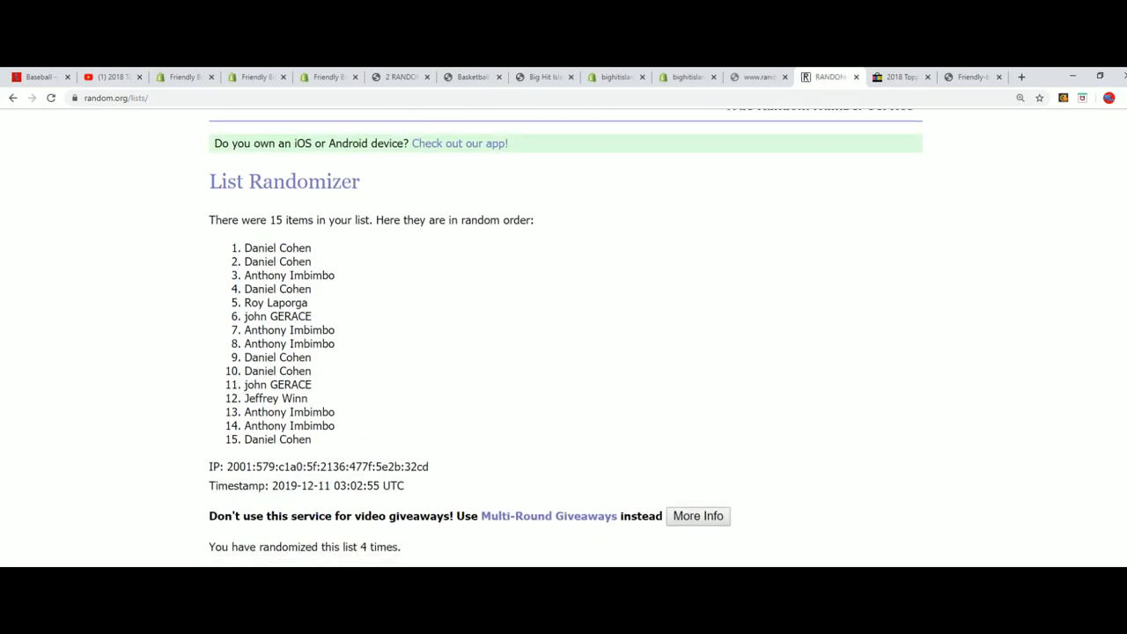
pyautogui.press('F5')
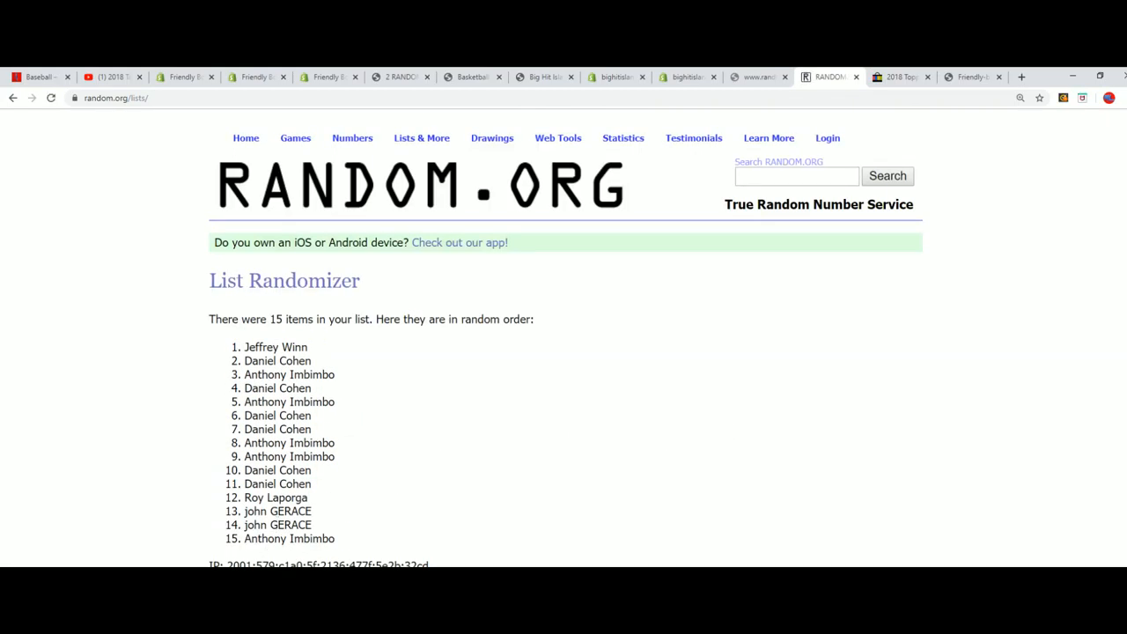
pyautogui.scroll(-1, 563, 352)
pyautogui.press('F5')
pyautogui.press('F5')
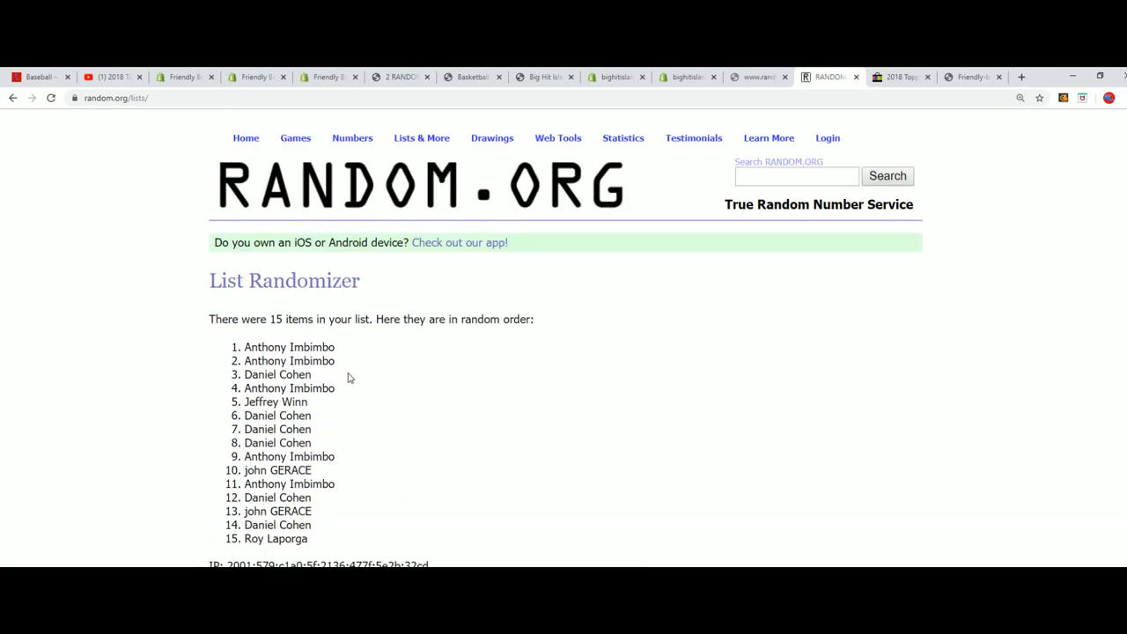
pyautogui.moveTo(244, 346); pyautogui.dragTo(308, 403)
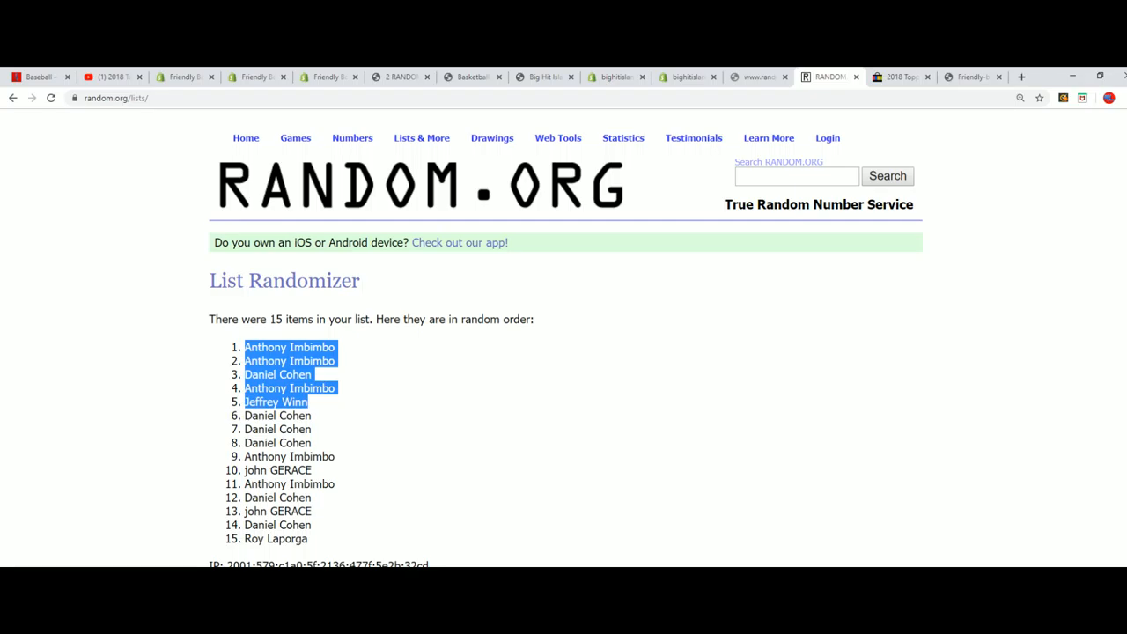
# - Bring the Notepad filler notes back up alongside the results
pyautogui.hotkey('alt', 'Tab')
# - Review the filler lists, minimize Notepad and switch to the shop's baseball collection page
pyautogui.press('Down')
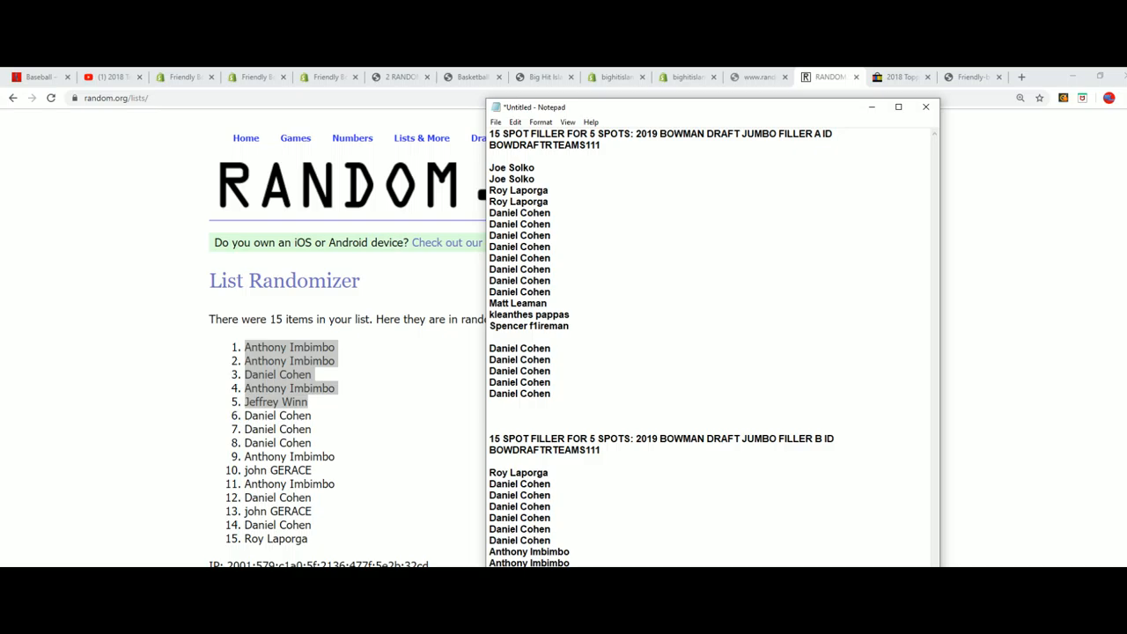
pyautogui.hotkey('ctrl', 'v')
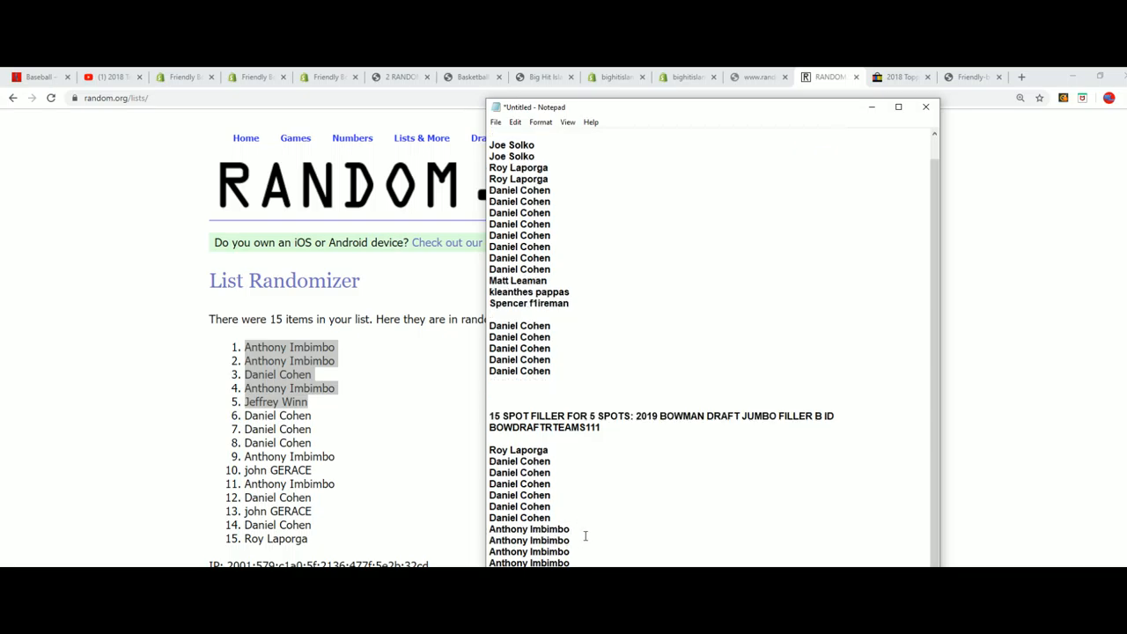
pyautogui.moveTo(636, 107); pyautogui.dragTo(636, 77)
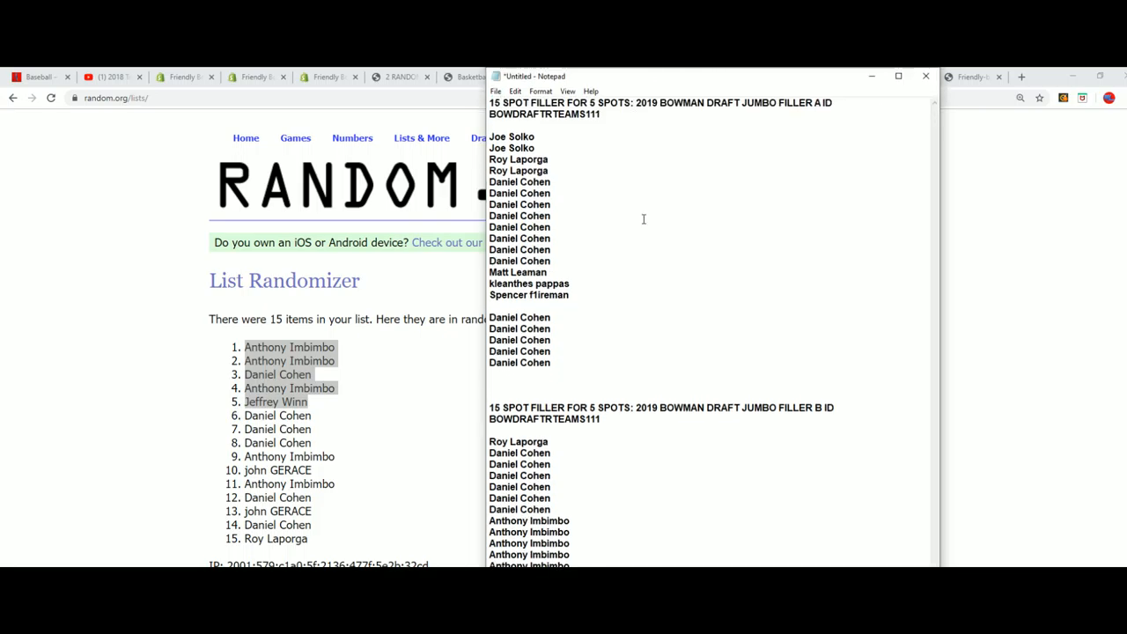
pyautogui.click(98, 295)
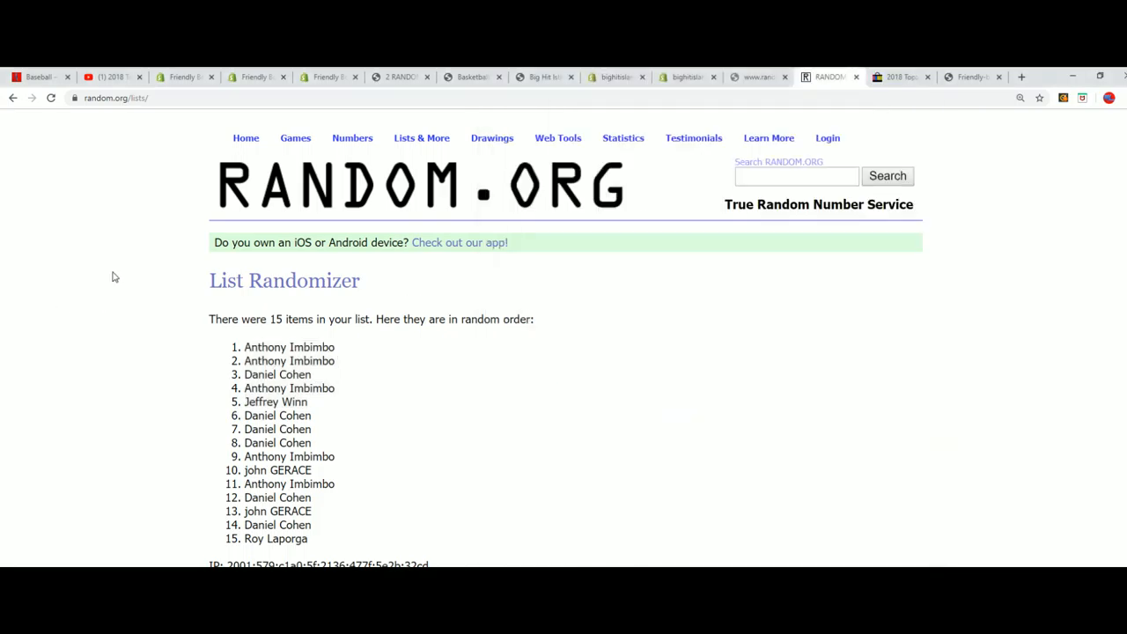
pyautogui.click(40, 78)
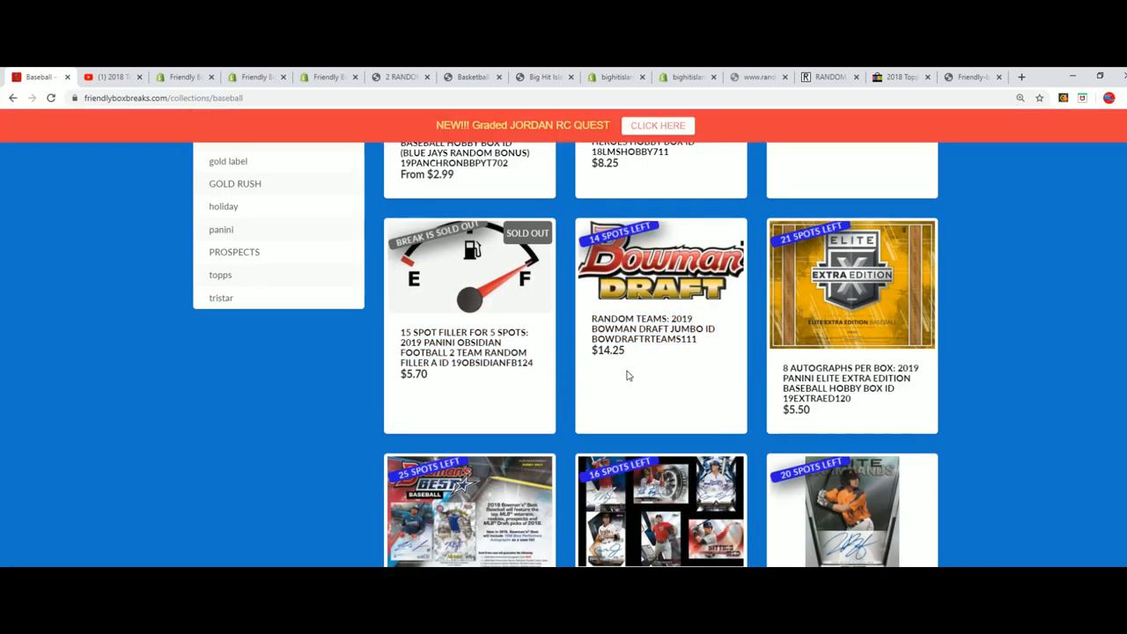
# - Highlight the full break ID BOWDRAFTRTEAMS111 on the Bowman Draft Jumbo listing
pyautogui.moveTo(698, 339); pyautogui.dragTo(598, 339)
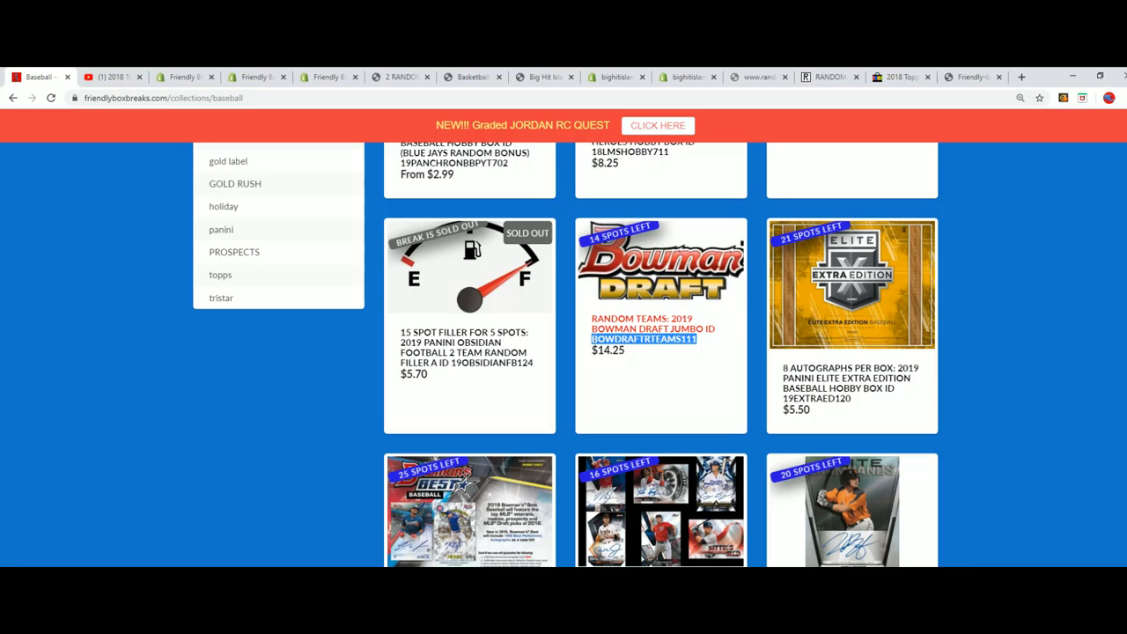
pyautogui.click(660, 378)
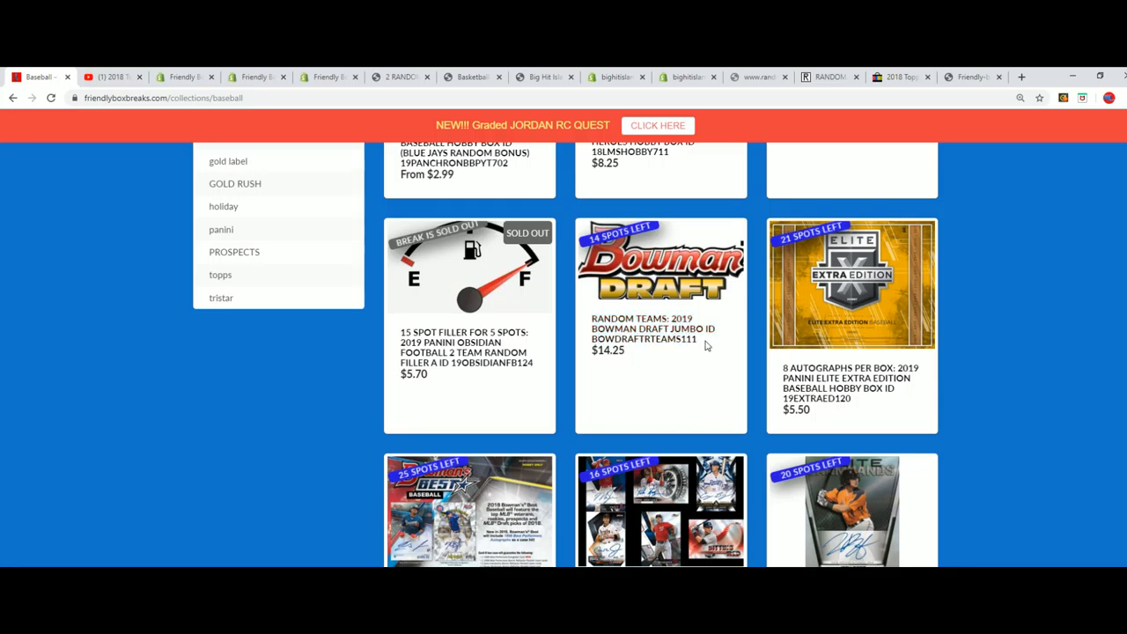
pyautogui.moveTo(705, 343); pyautogui.dragTo(585, 342)
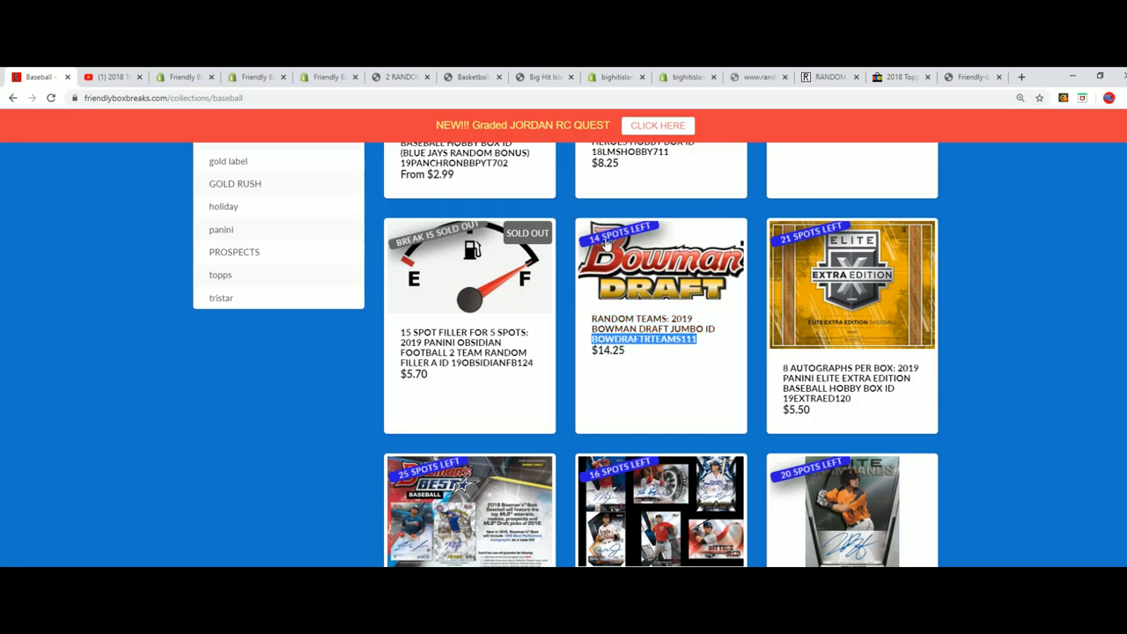
pyautogui.scroll(3, 602, 293)
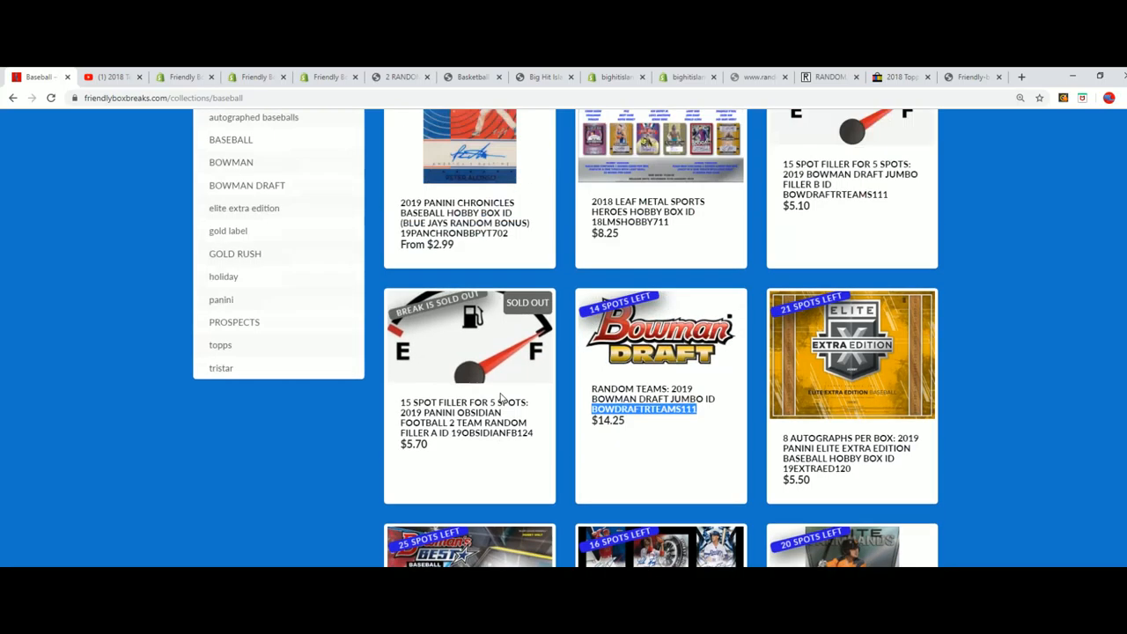